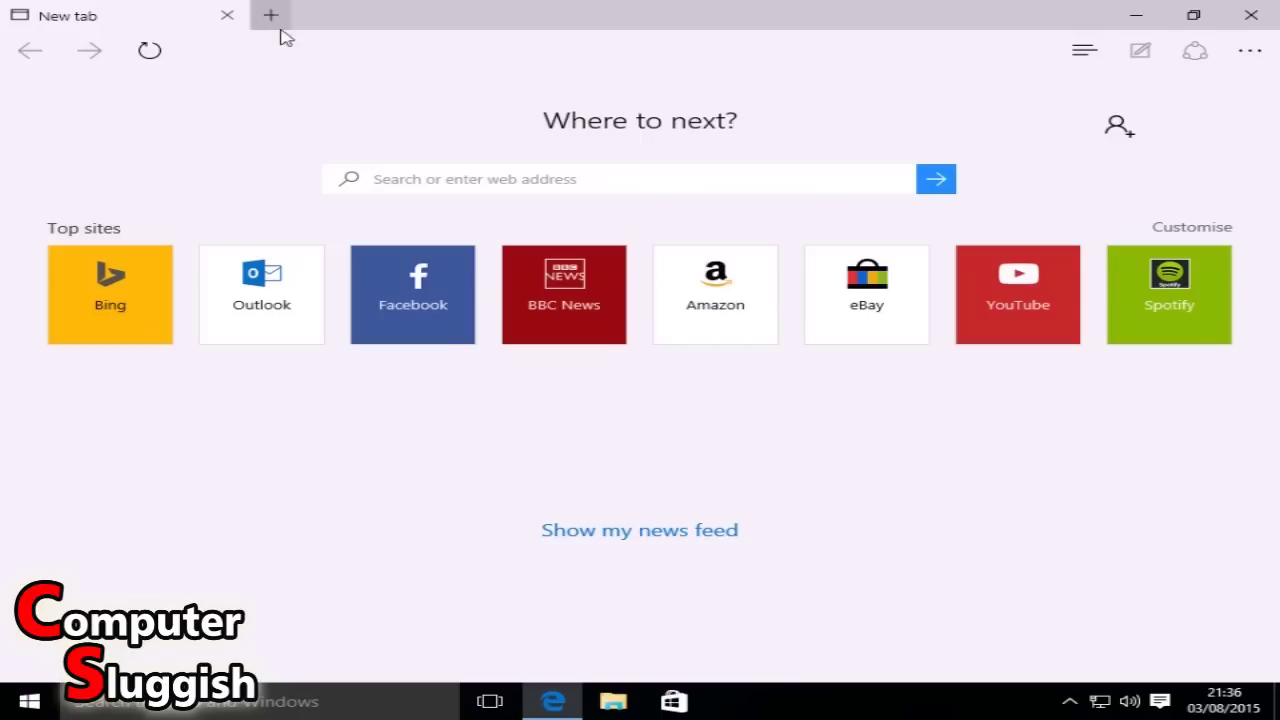
scroll(392, 59, down, 2)
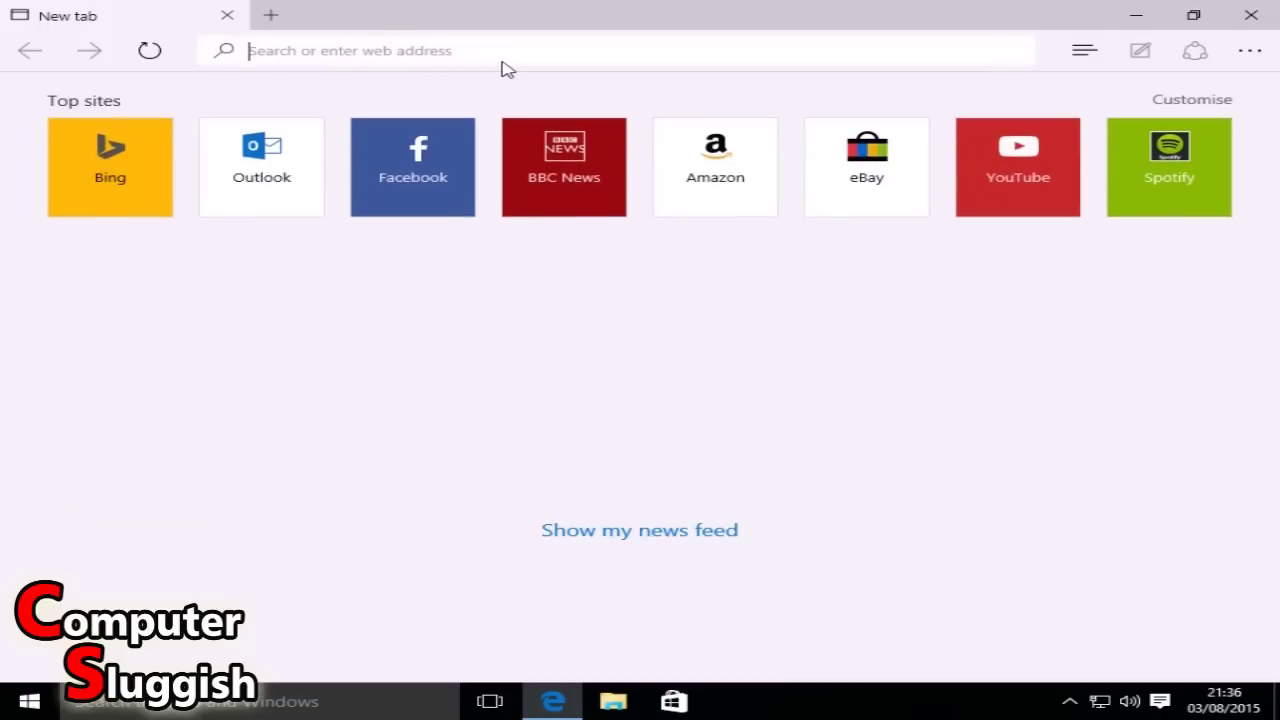
text(www.nvidia.com/)
key(Return)
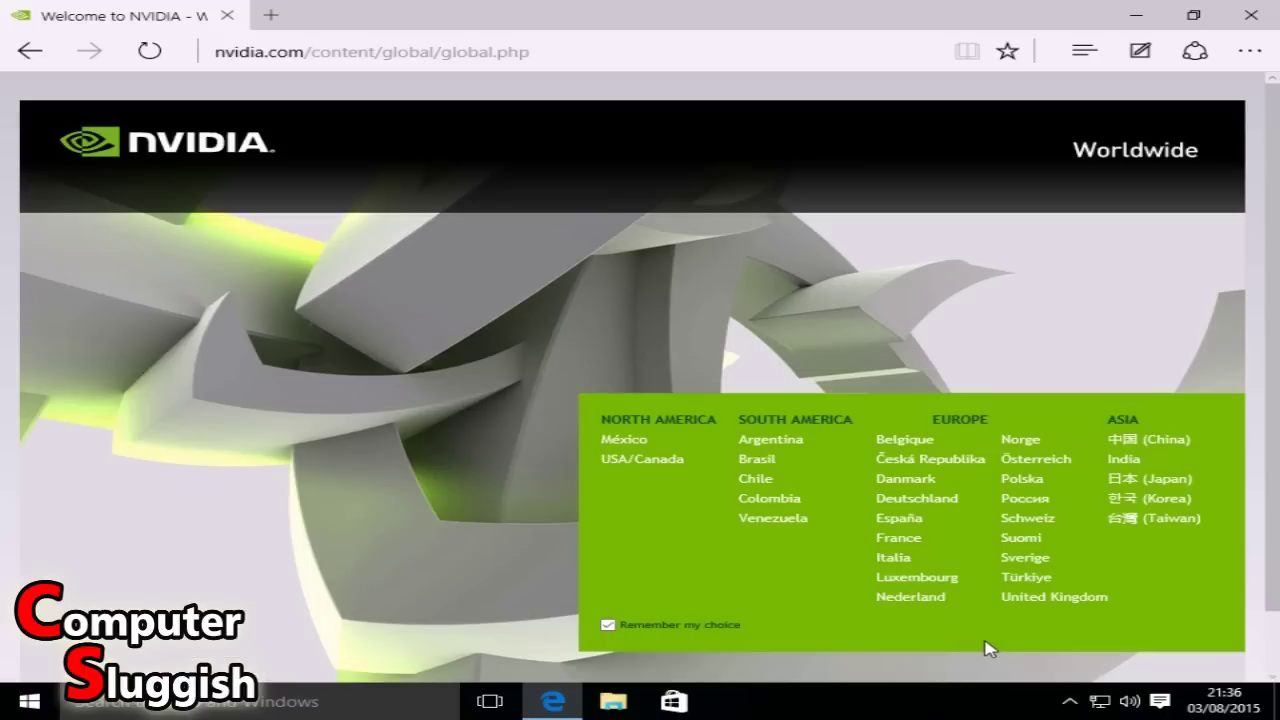
click(1086, 596)
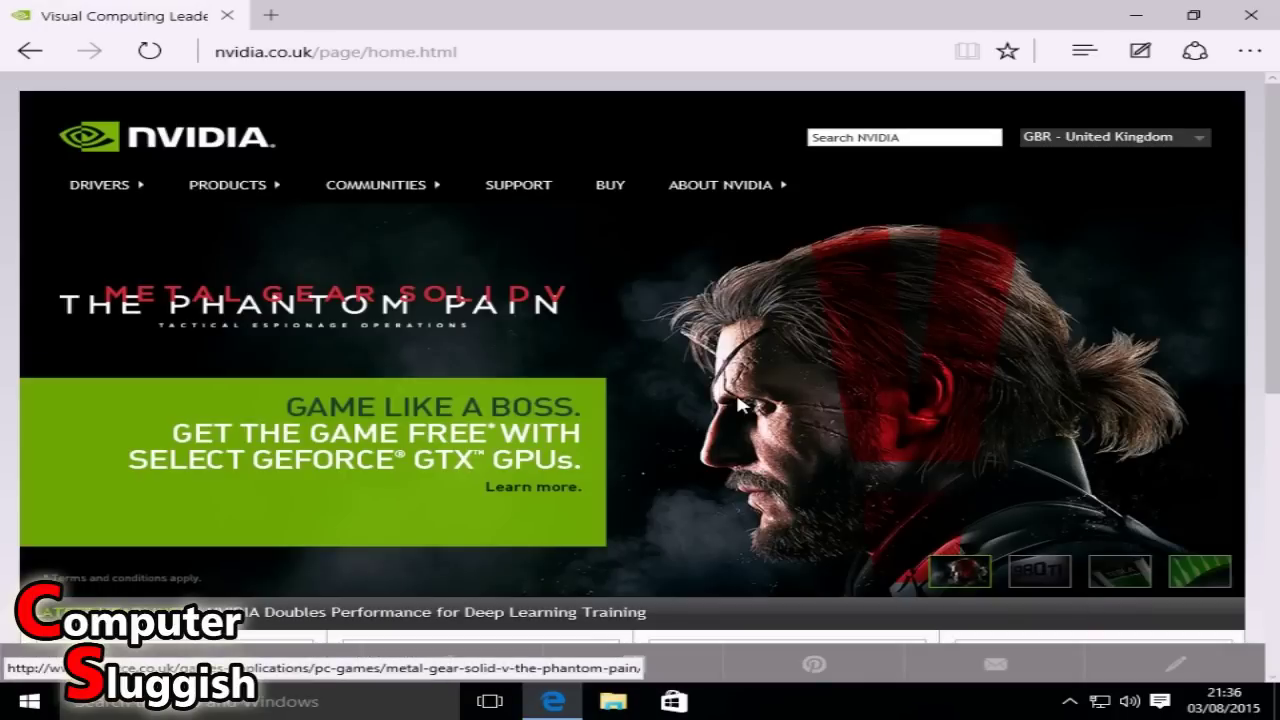
Open NVIDIA's Driver Downloads page from the UK home page
scroll(770, 452, down, 1)
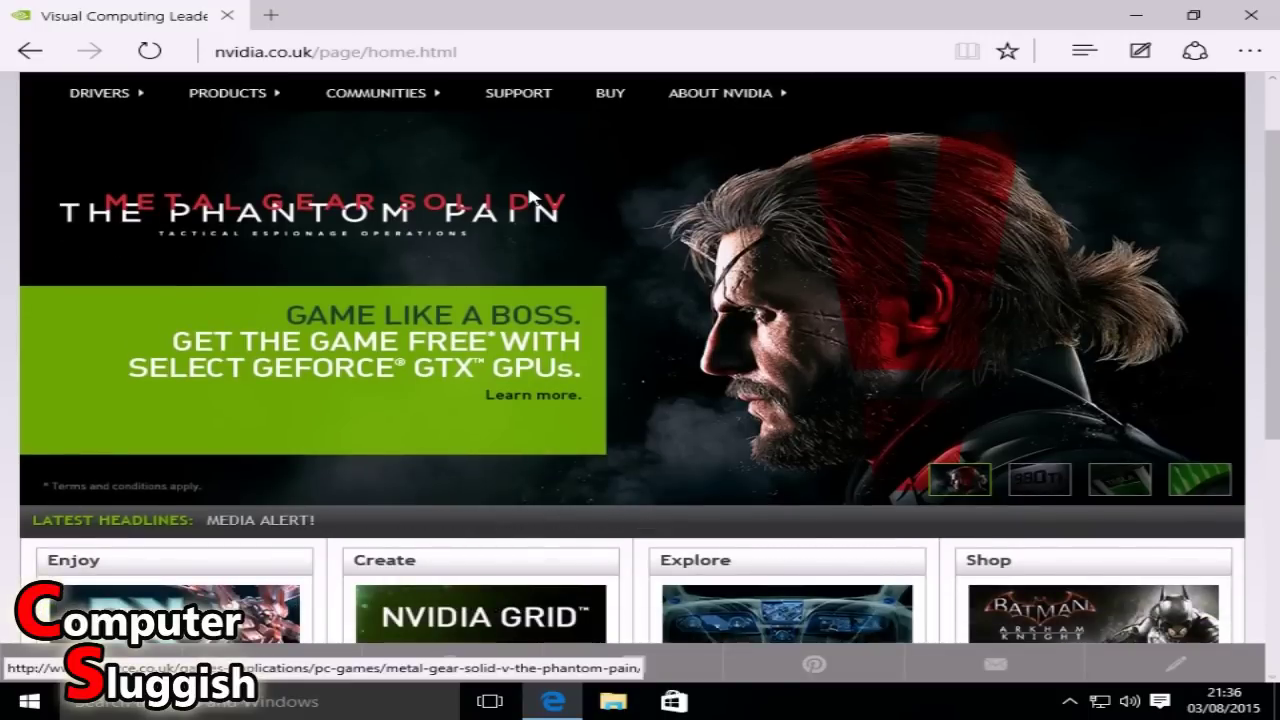
scroll(537, 192, up, 1)
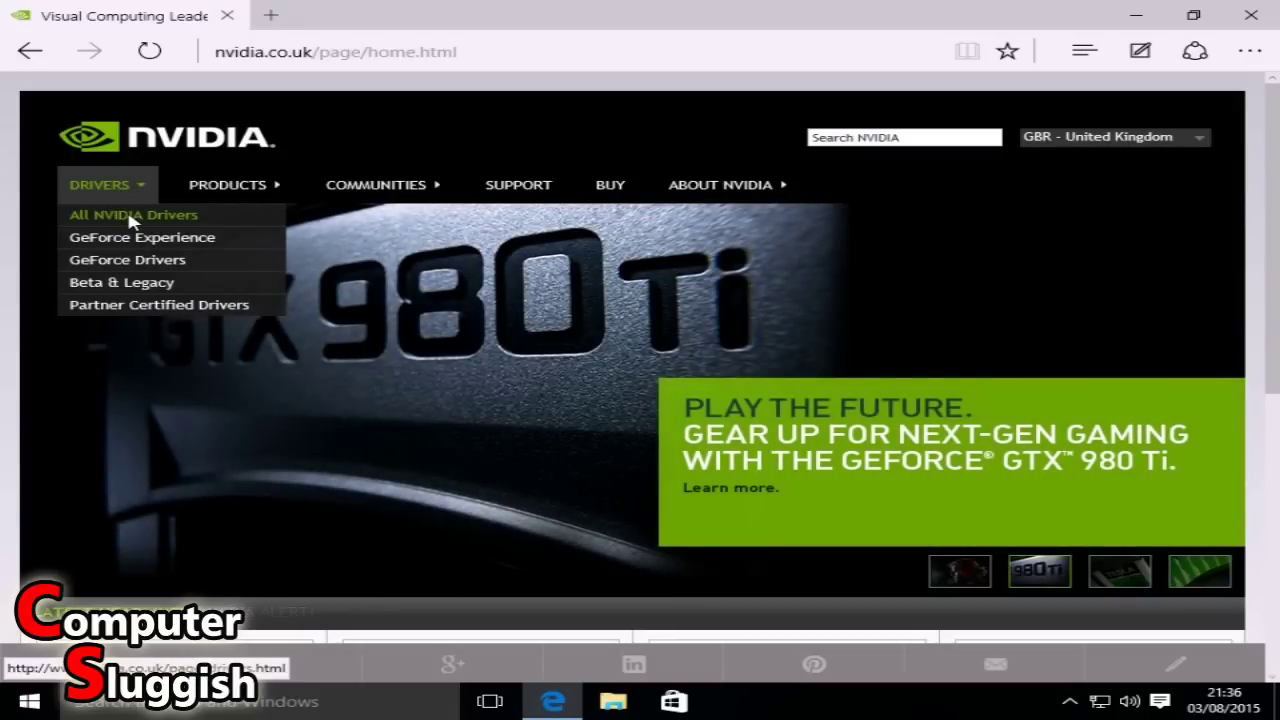
click(128, 218)
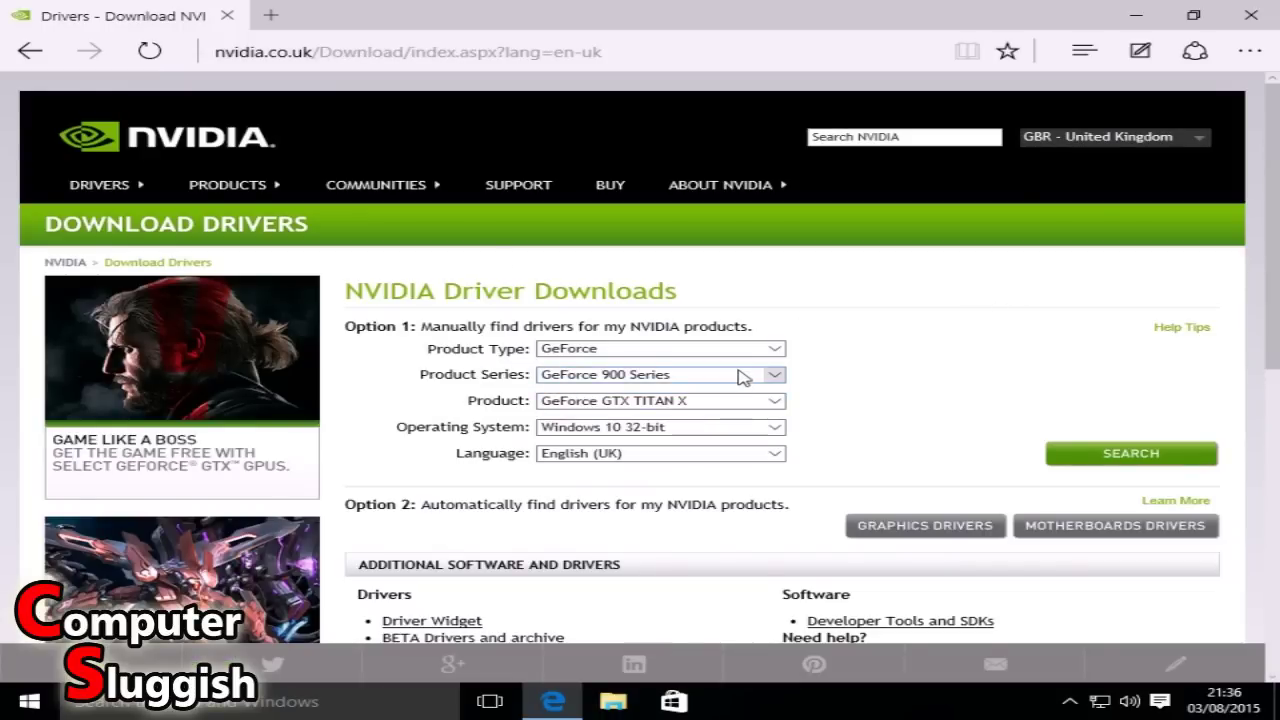
Set the driver search form to GeForce 500 Series and Windows 10 64-bit
click(714, 377)
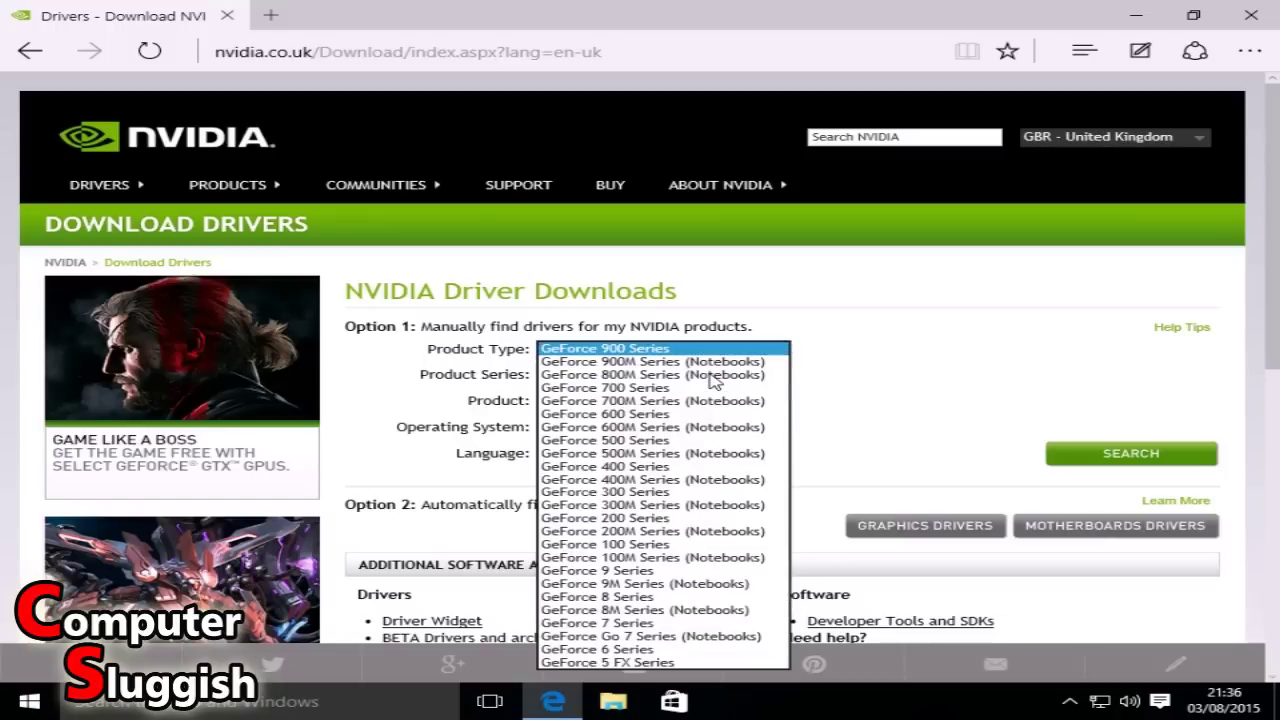
click(712, 440)
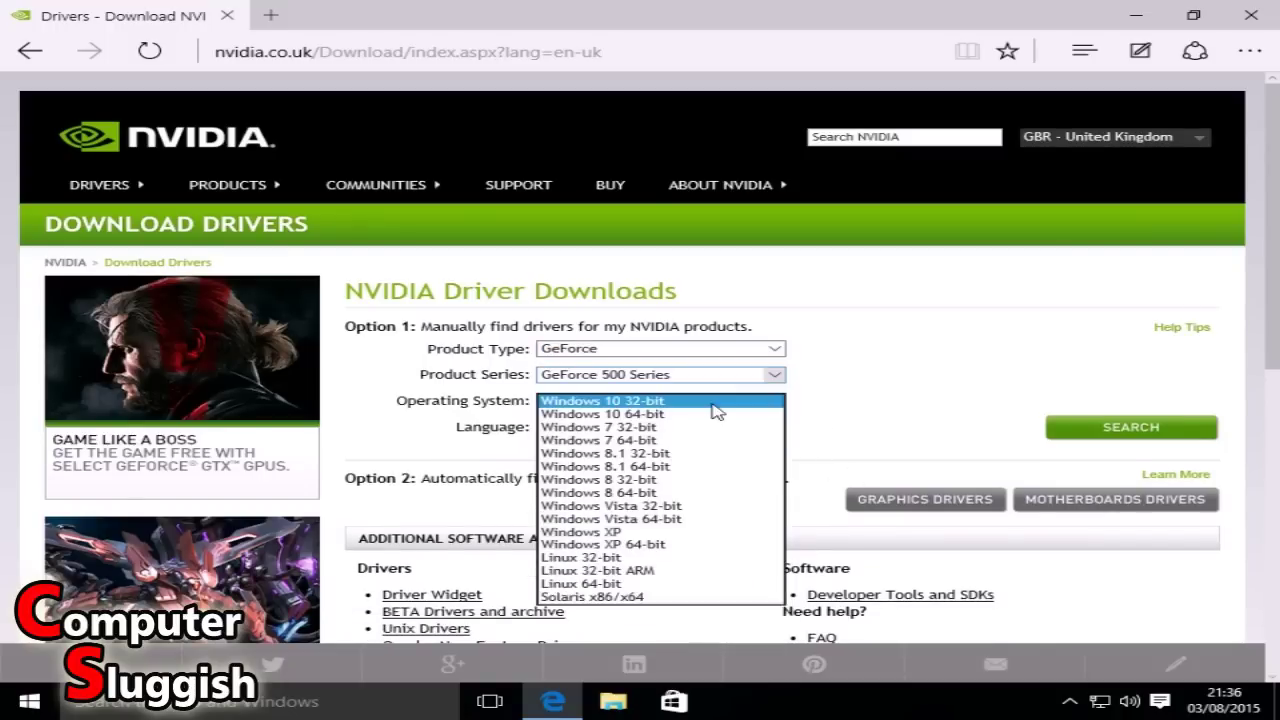
click(714, 403)
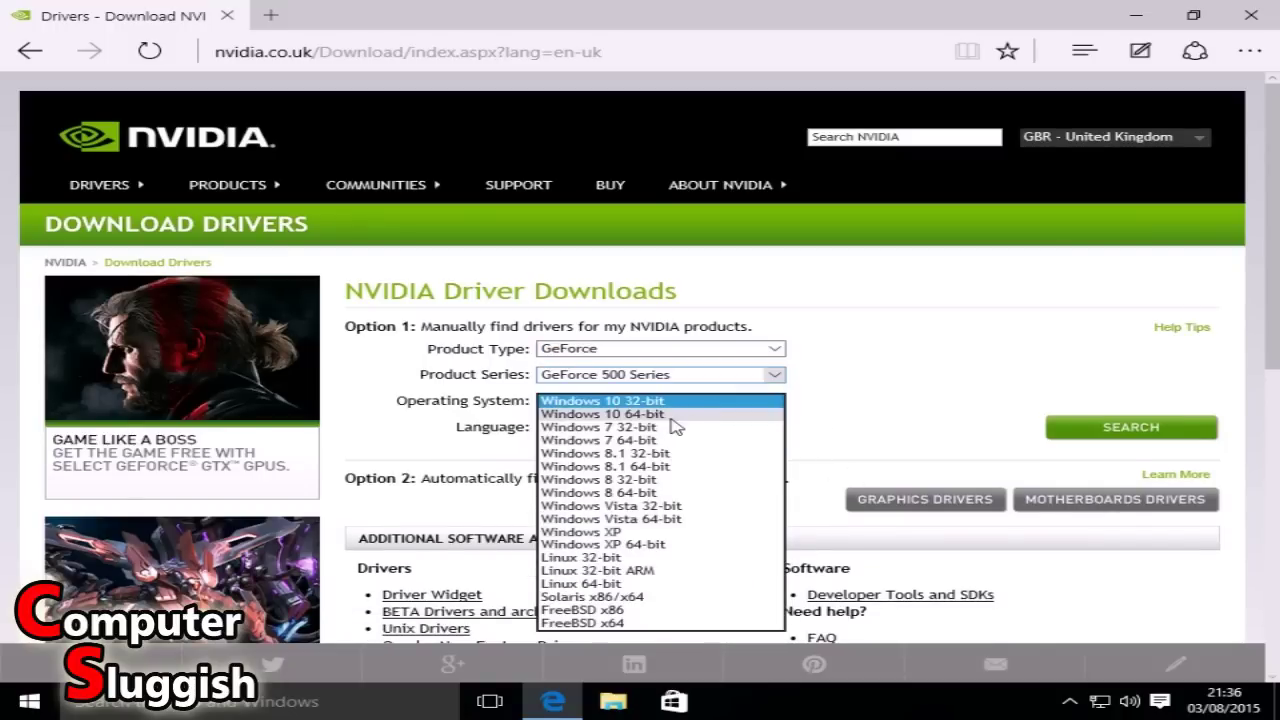
click(668, 416)
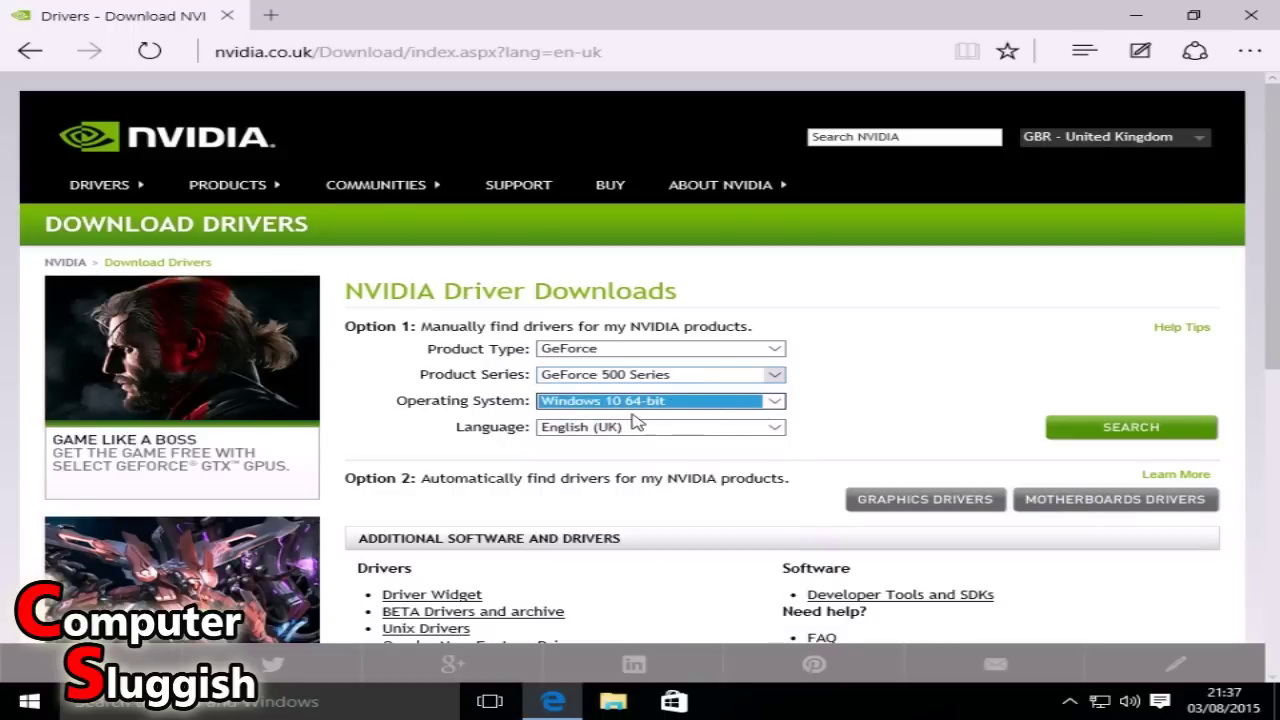
Confirm under Settings > System > About that Windows is 64-bit, then minimise Settings
click(36, 710)
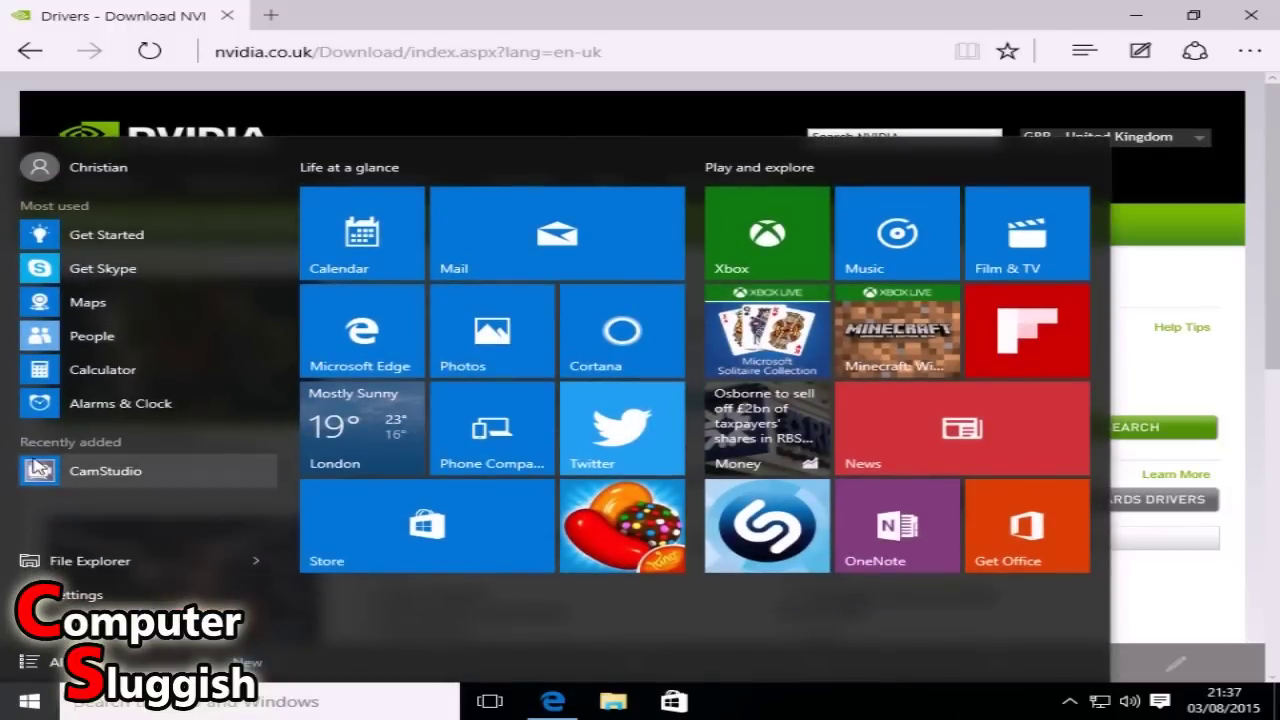
click(90, 595)
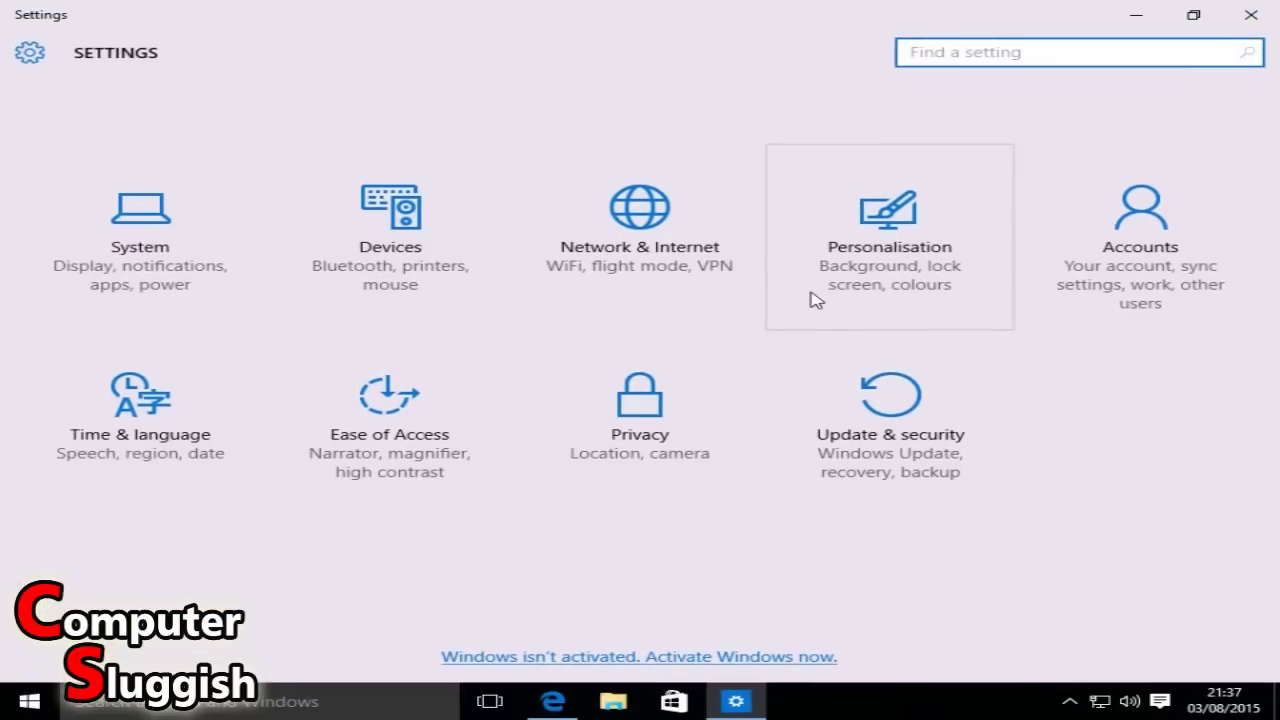
click(180, 221)
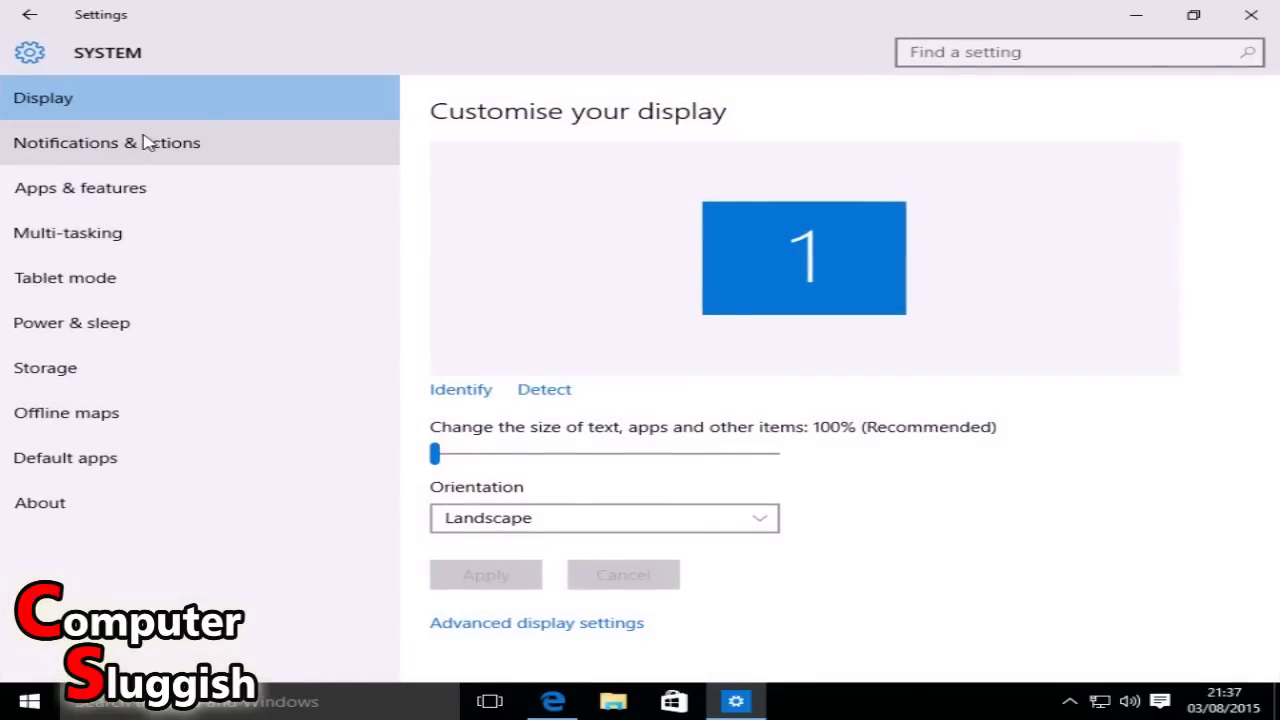
click(83, 510)
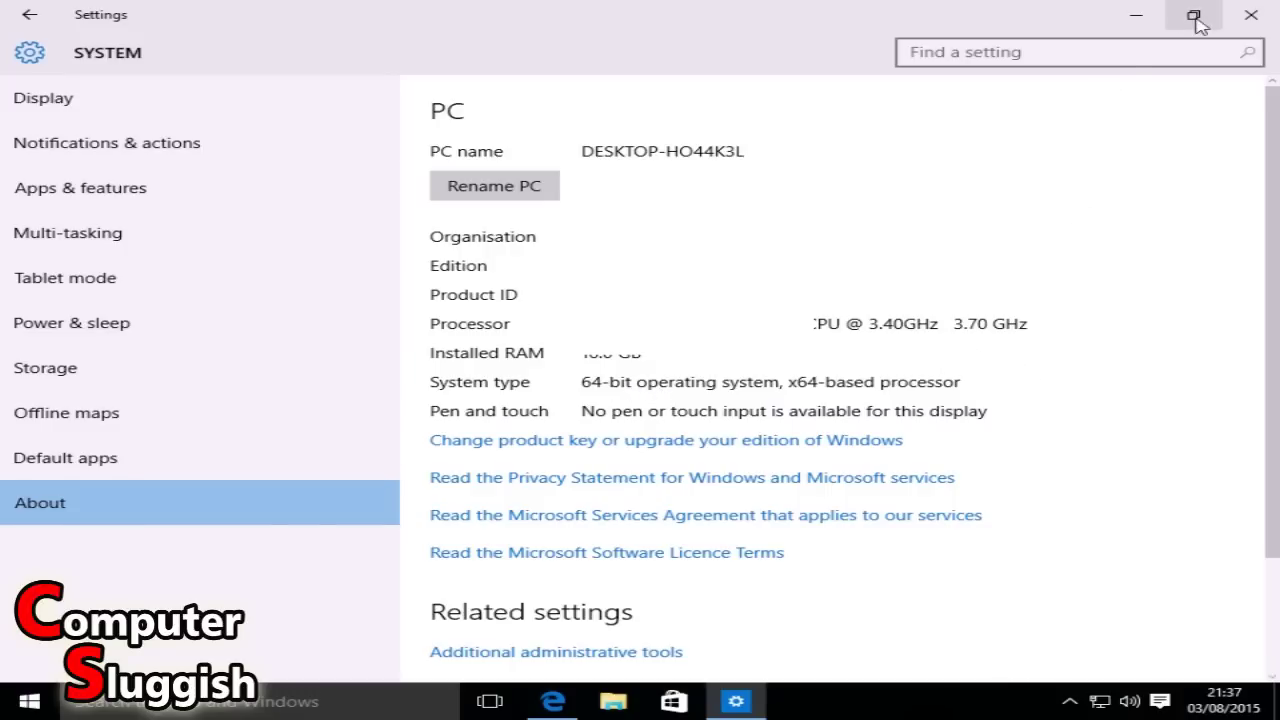
click(1135, 15)
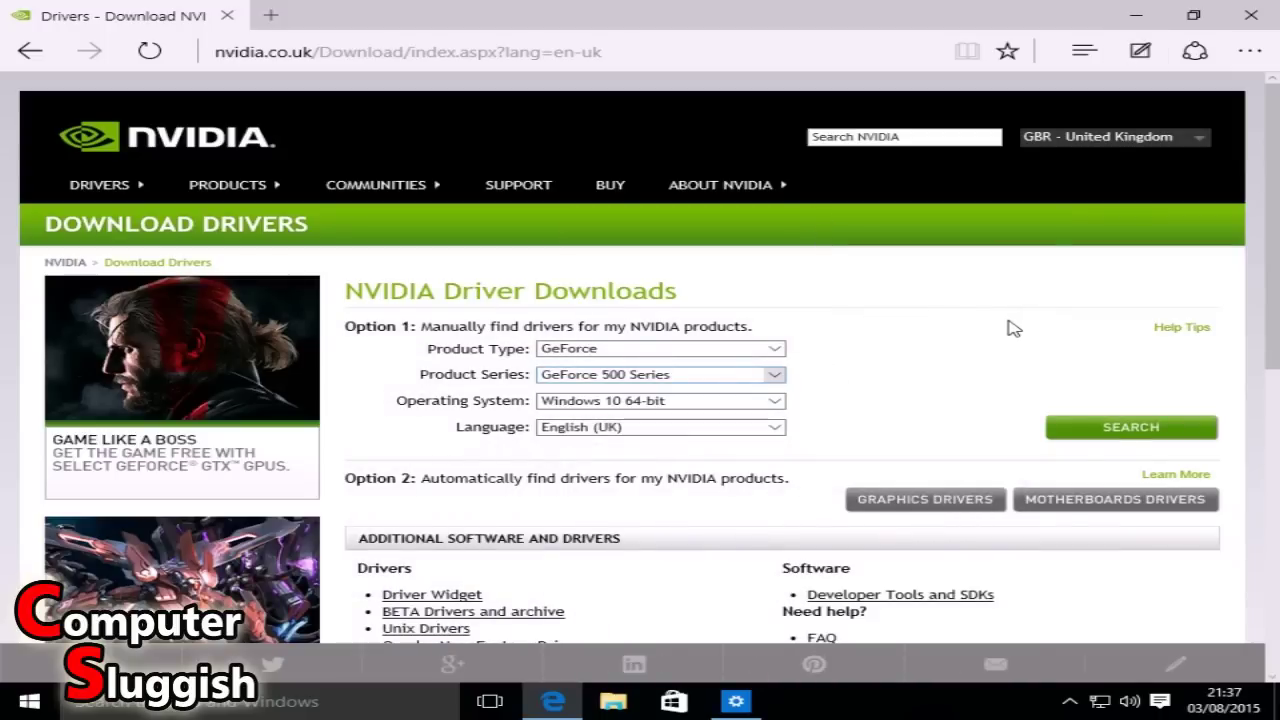
Search for the matching driver and download version 353.62, agreeing to the licence
click(1090, 429)
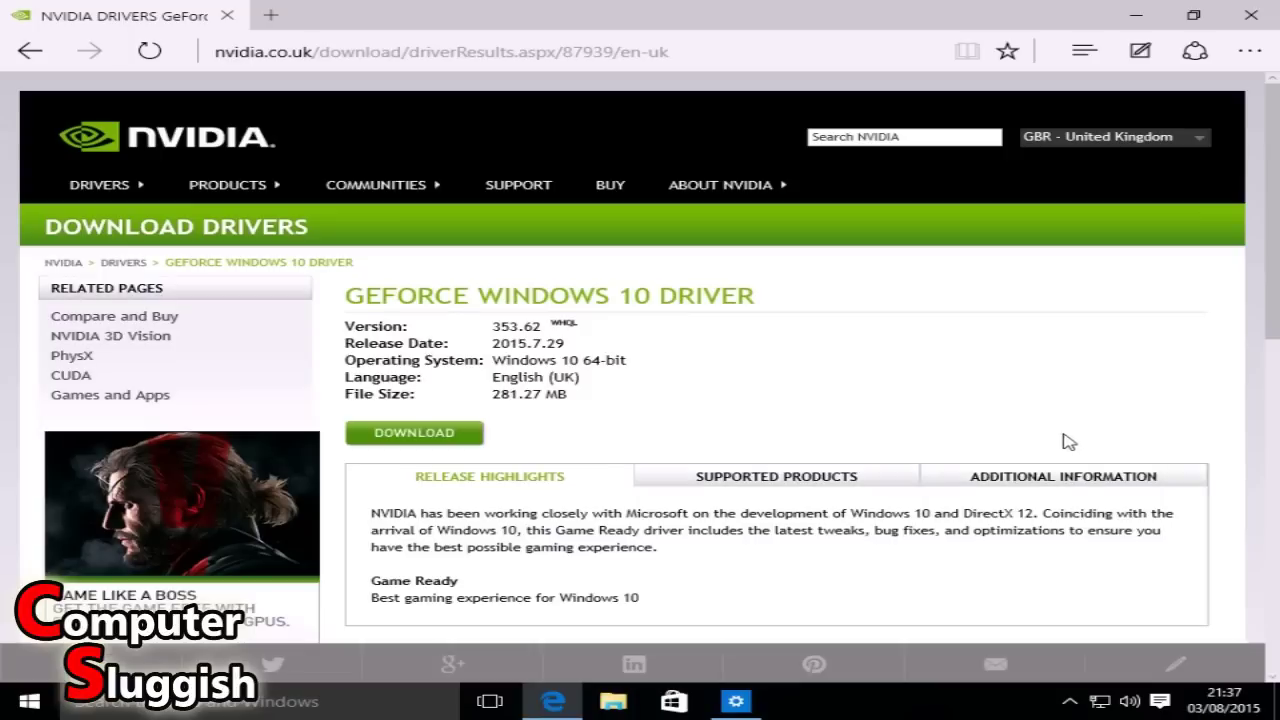
click(472, 436)
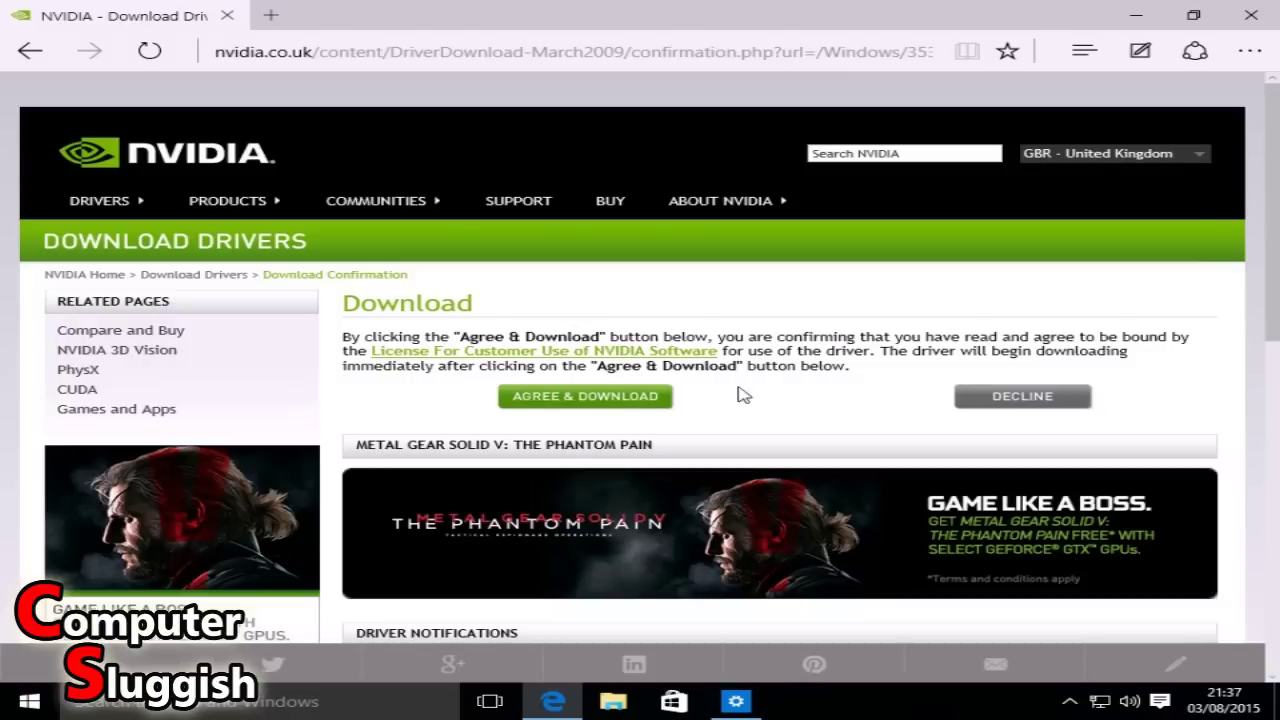
click(607, 403)
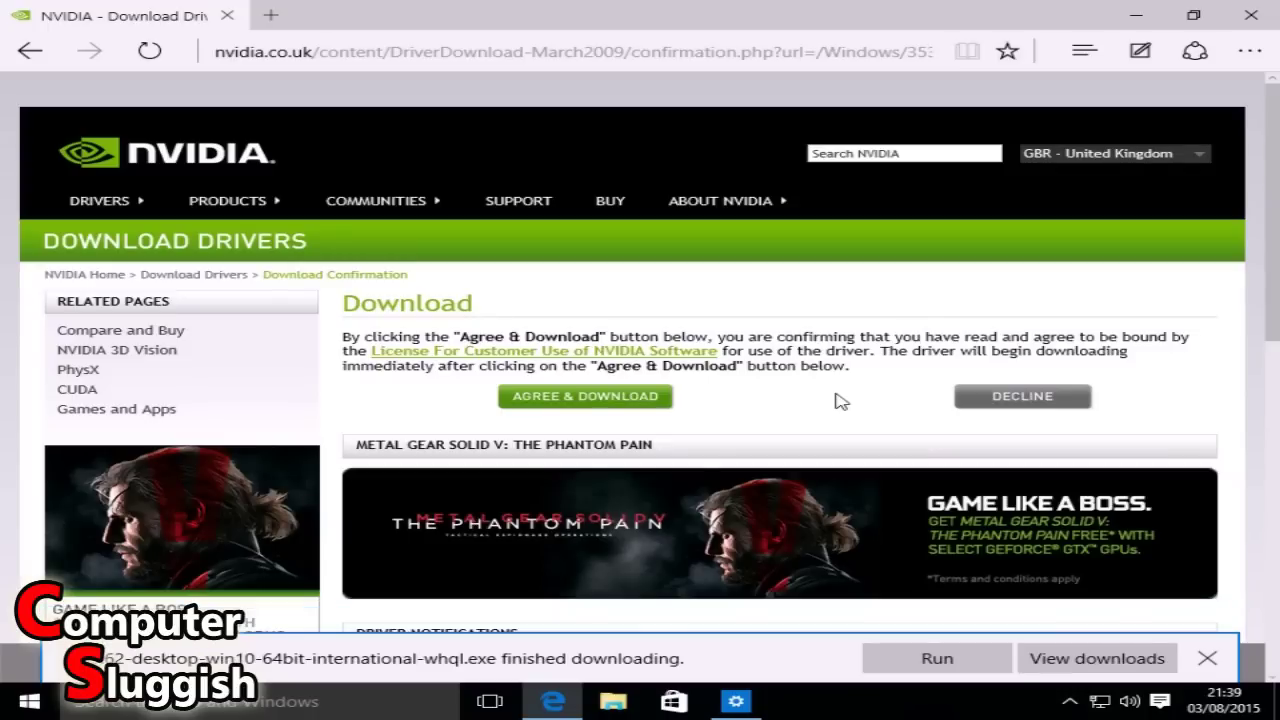
Run the downloaded NVIDIA driver installer from Edge's download bar
click(938, 659)
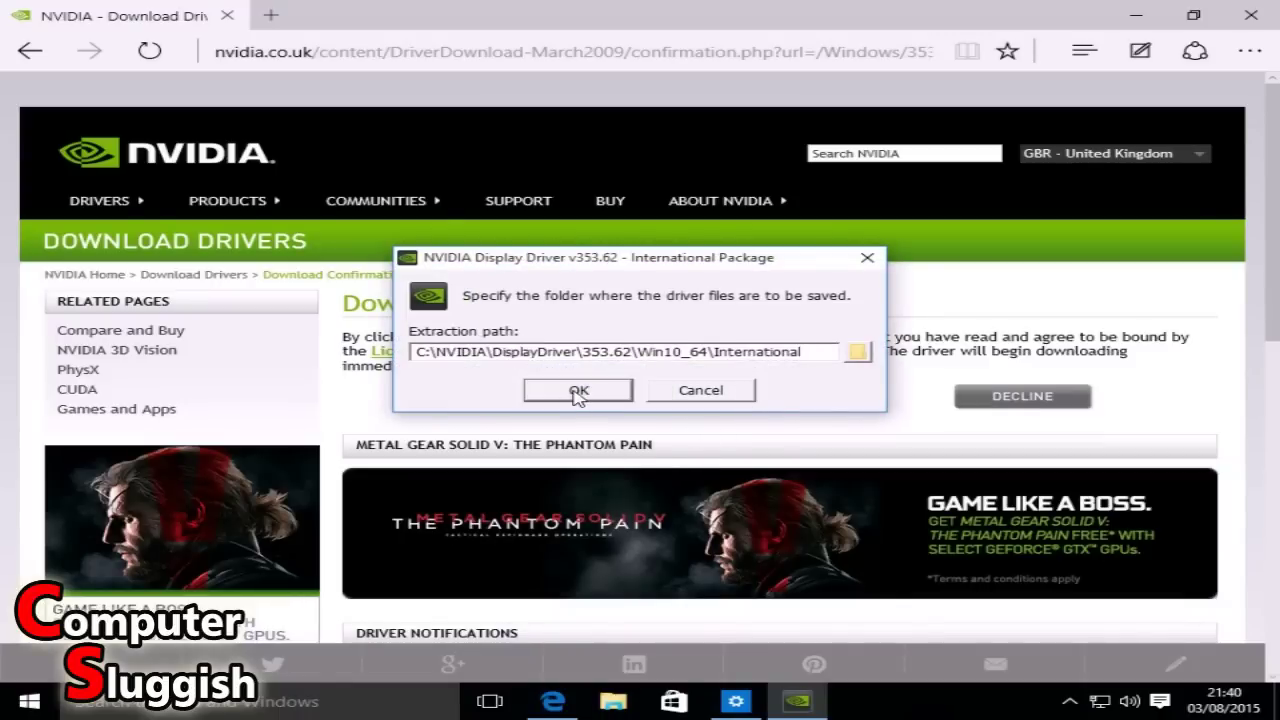
Extract the driver files to the default C:\NVIDIA folder and bring the progress window back
click(576, 392)
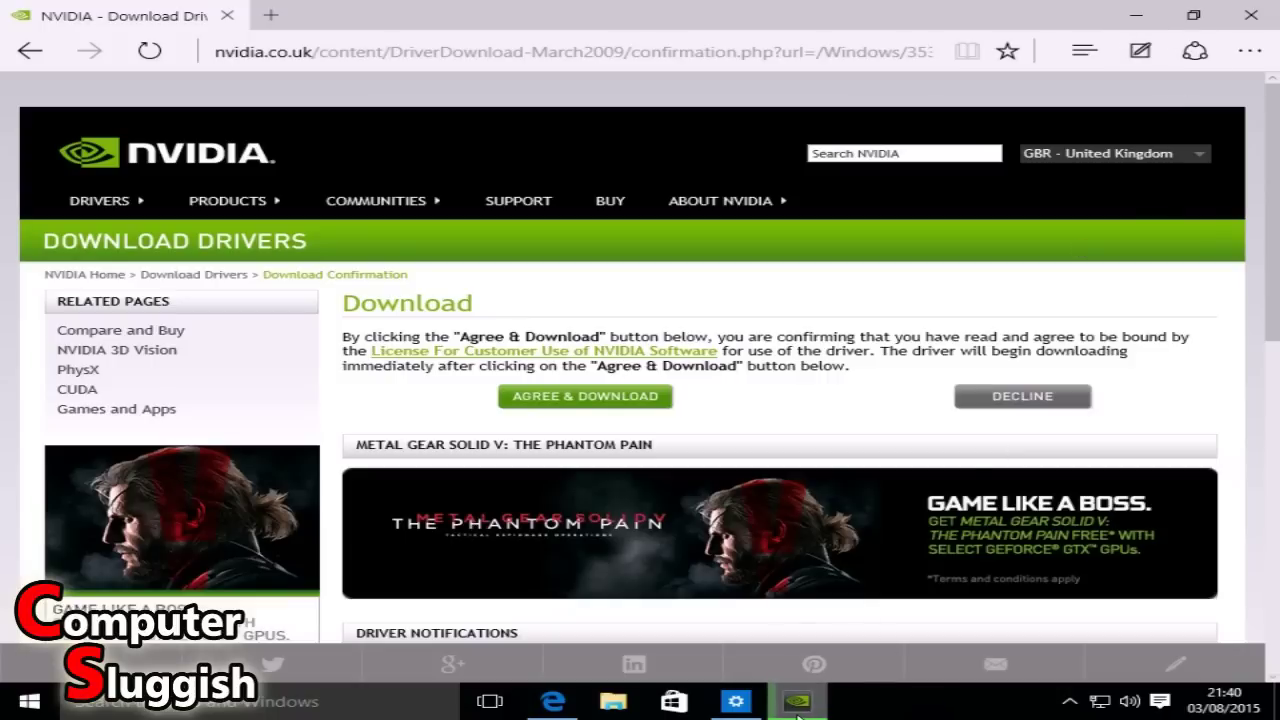
mouse_move(797, 701)
click(806, 626)
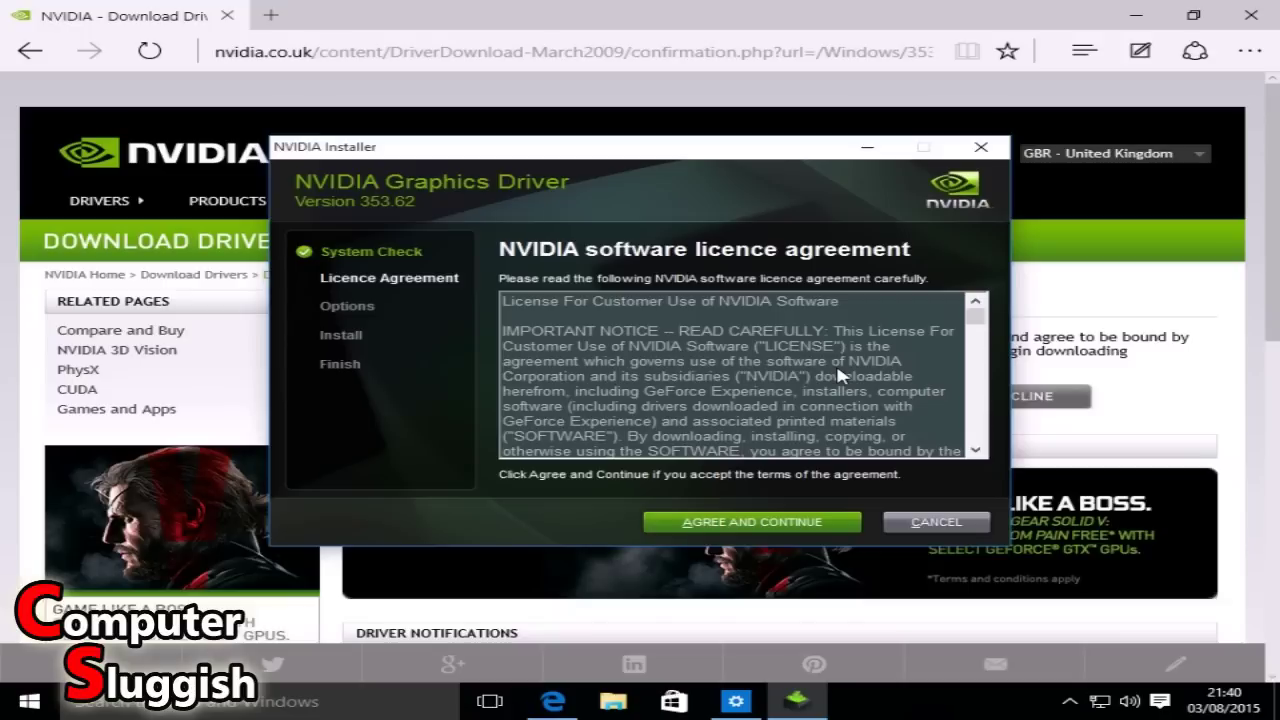
Accept the NVIDIA licence and proceed with the Express (Recommended) installation
click(760, 533)
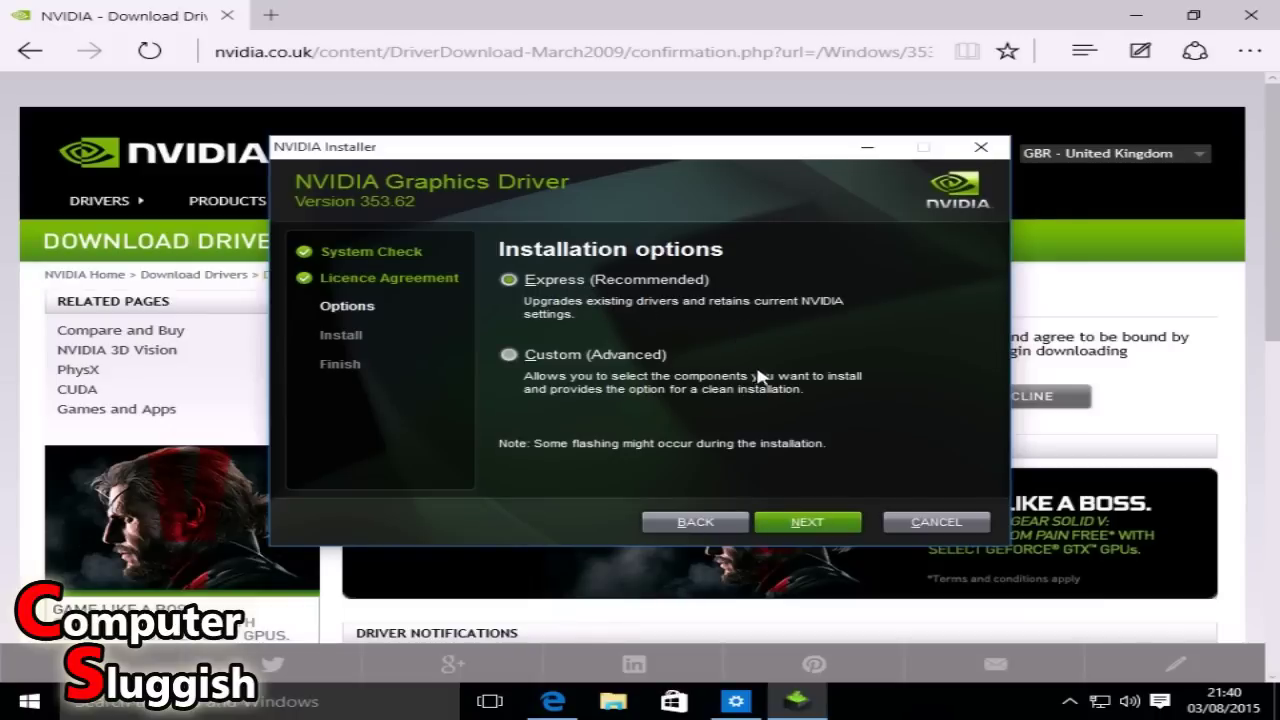
click(808, 522)
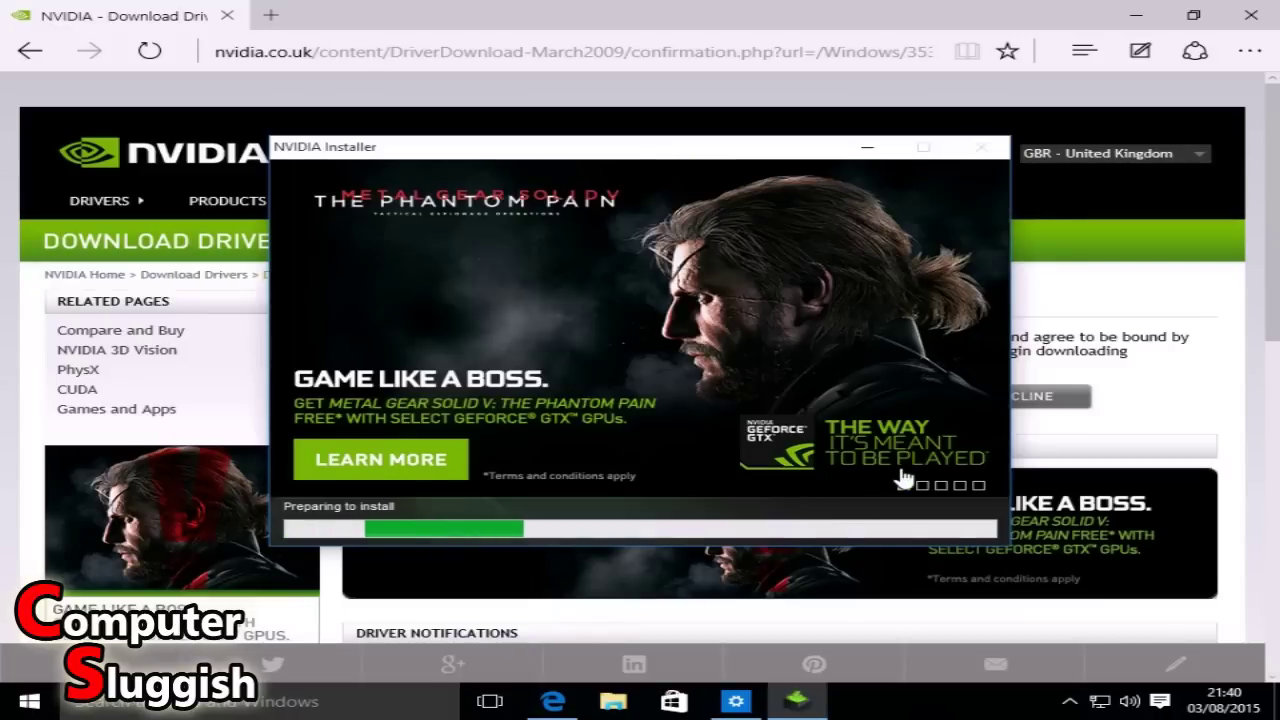